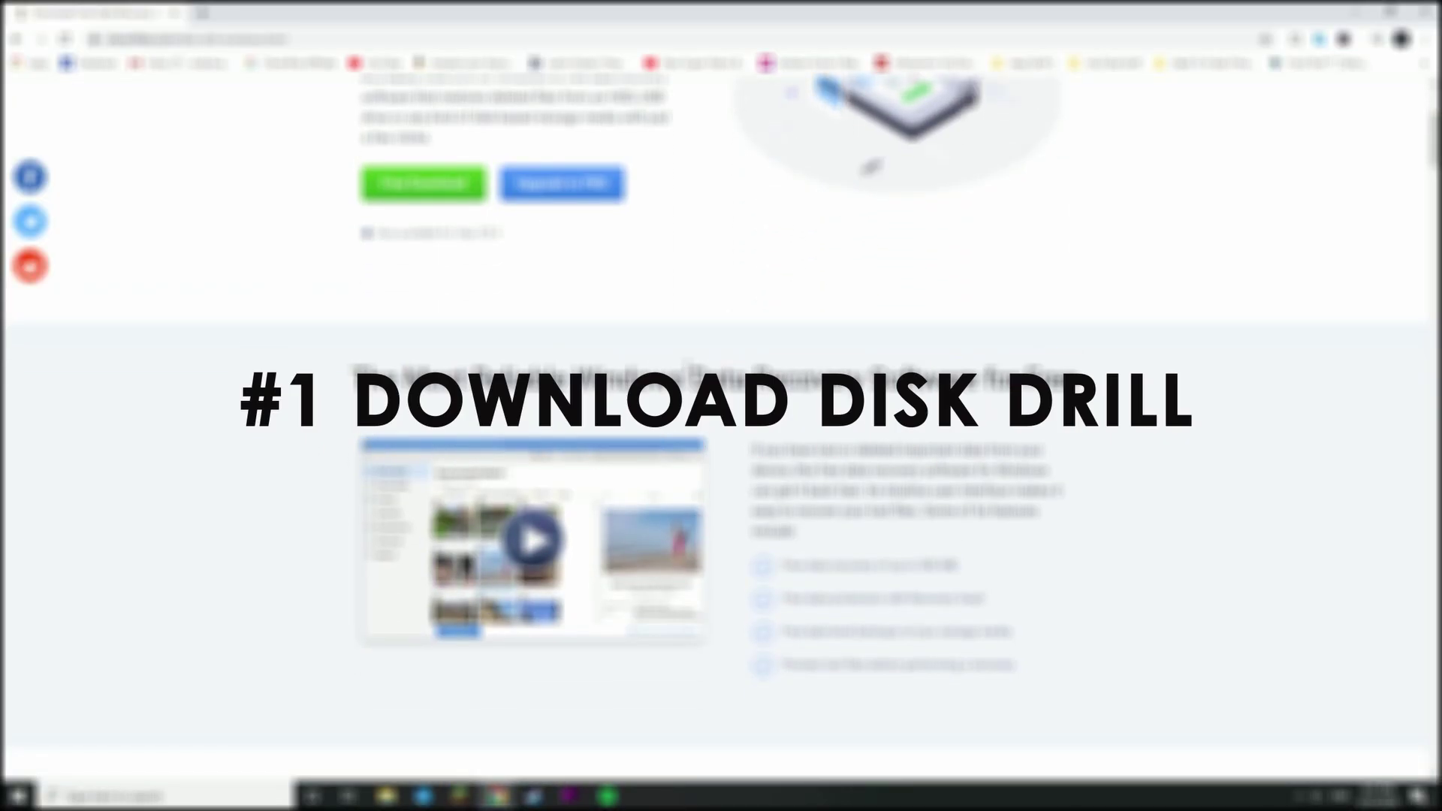
Scroll down the Disk Drill for Windows page to its free download option.
{"action": "scroll", "coordinate": [721, 375], "scroll_direction": "down", "scroll_amount": 3}
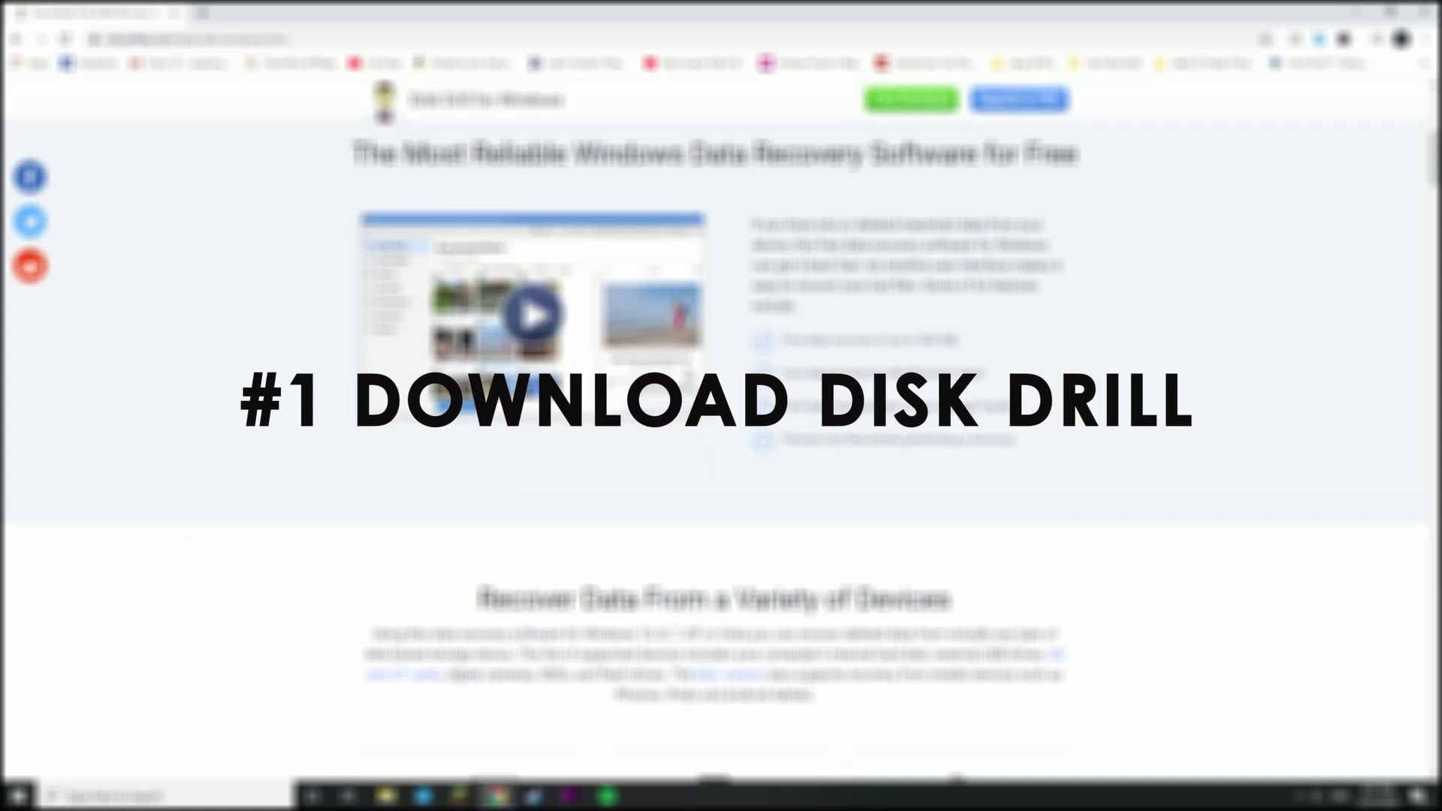
{"action": "scroll", "coordinate": [720, 405], "scroll_direction": "down", "scroll_amount": 3}
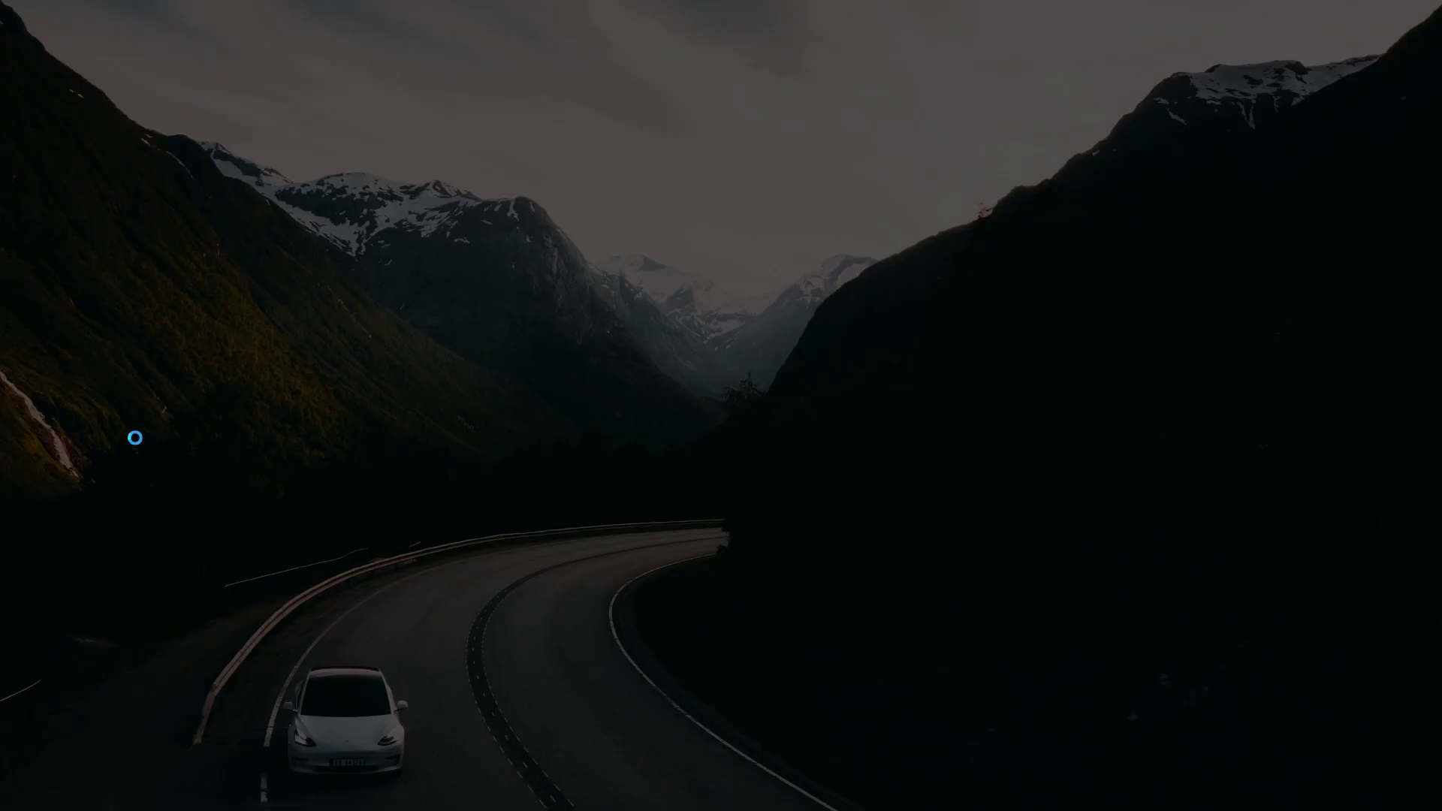
Approve the Windows permission prompt and drag the Disk Drill window fully into view.
{"action": "left_click", "coordinate": [617, 497]}
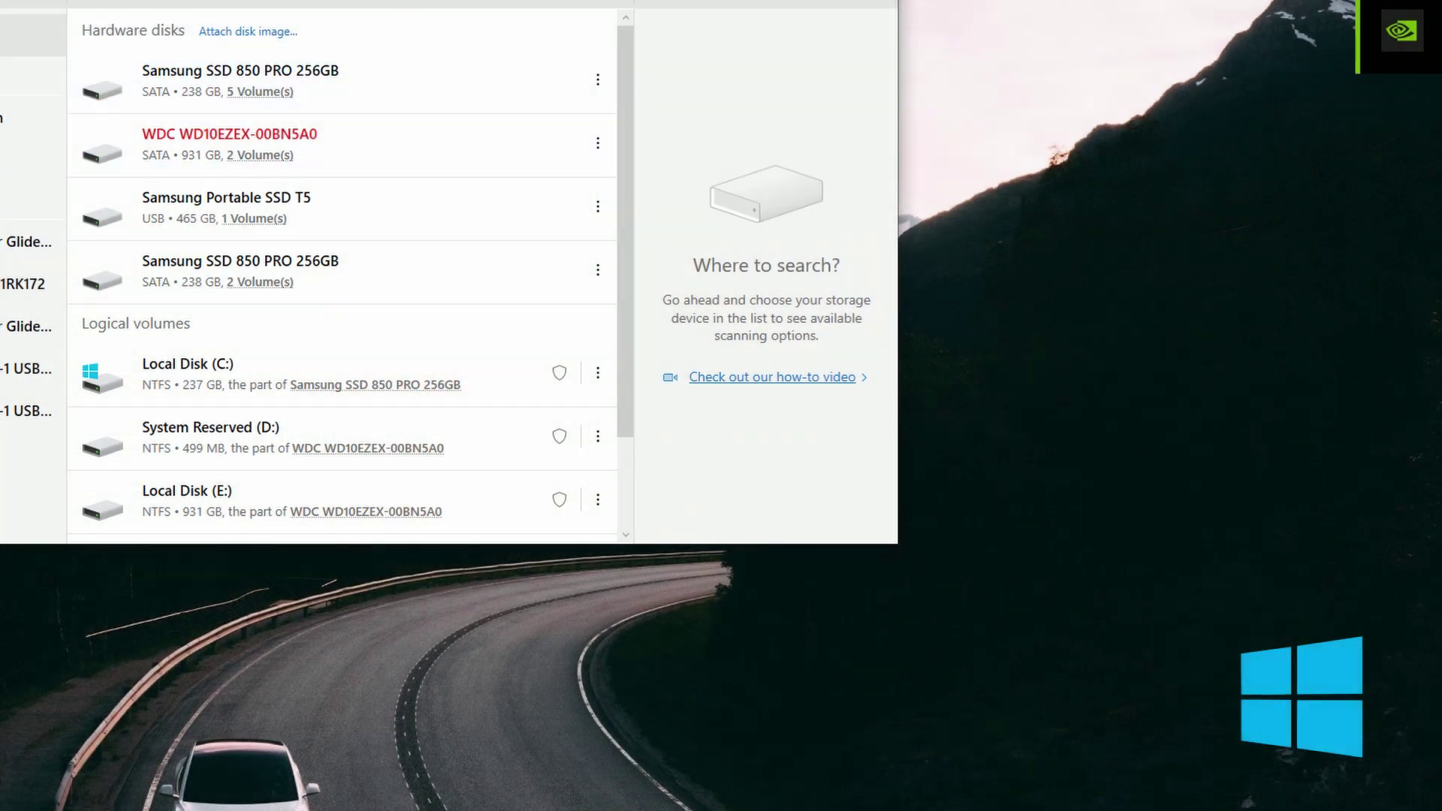
{"action": "left_click_drag", "start_coordinate": [375, 1], "coordinate": [669, 82]}
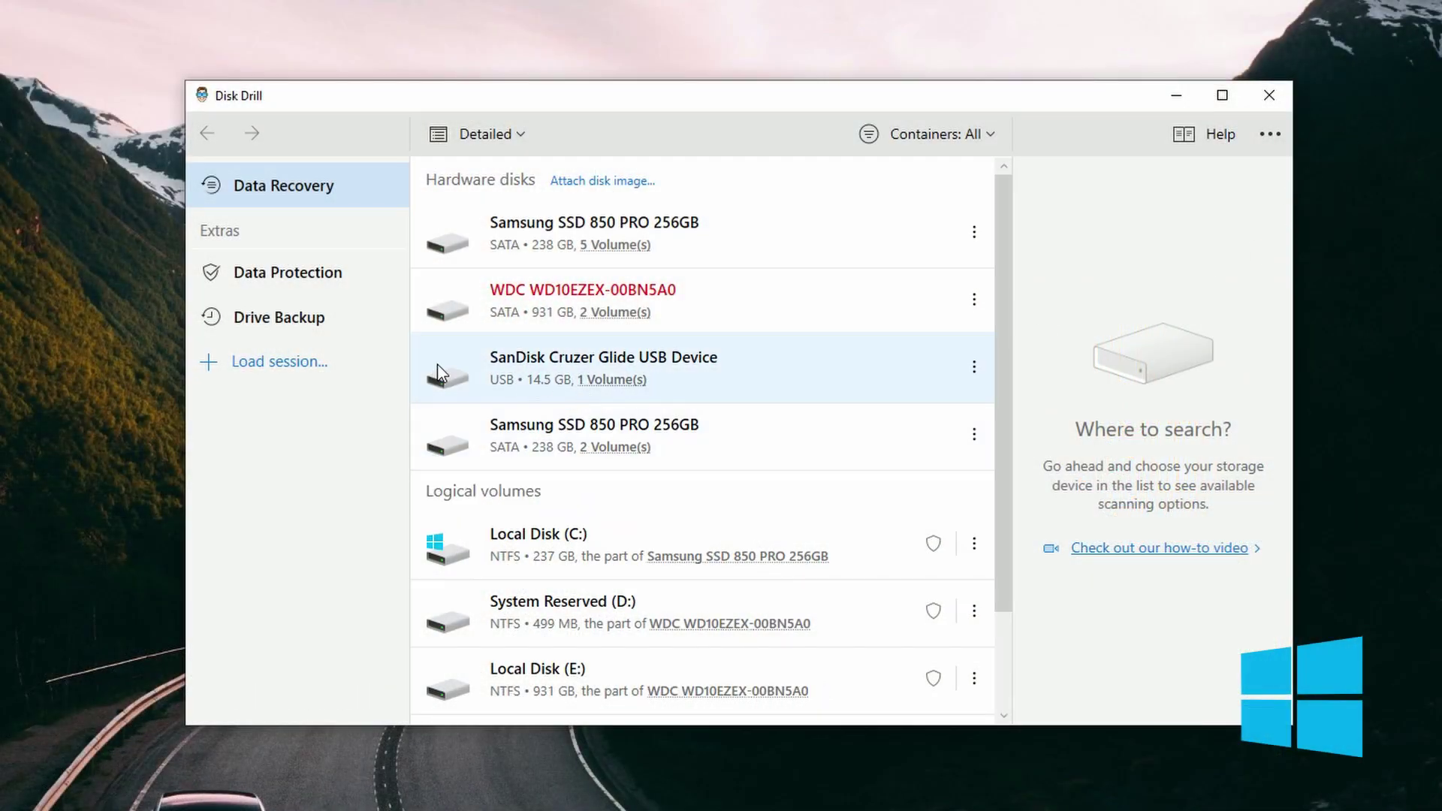
Select the SanDisk Cruzer Glide USB device and start an all-methods scan for lost data.
{"action": "left_click", "coordinate": [749, 373]}
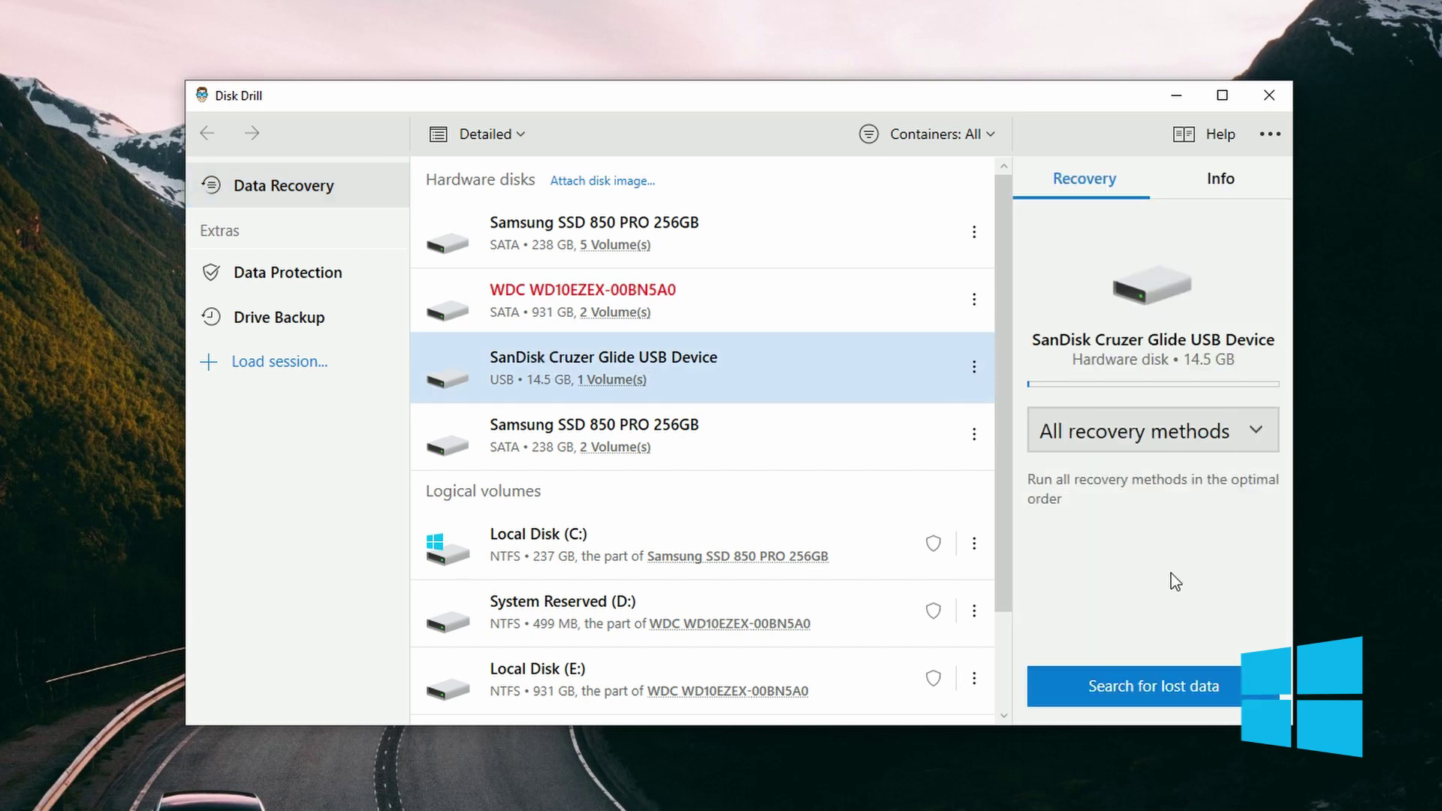
{"action": "left_click", "coordinate": [1170, 687]}
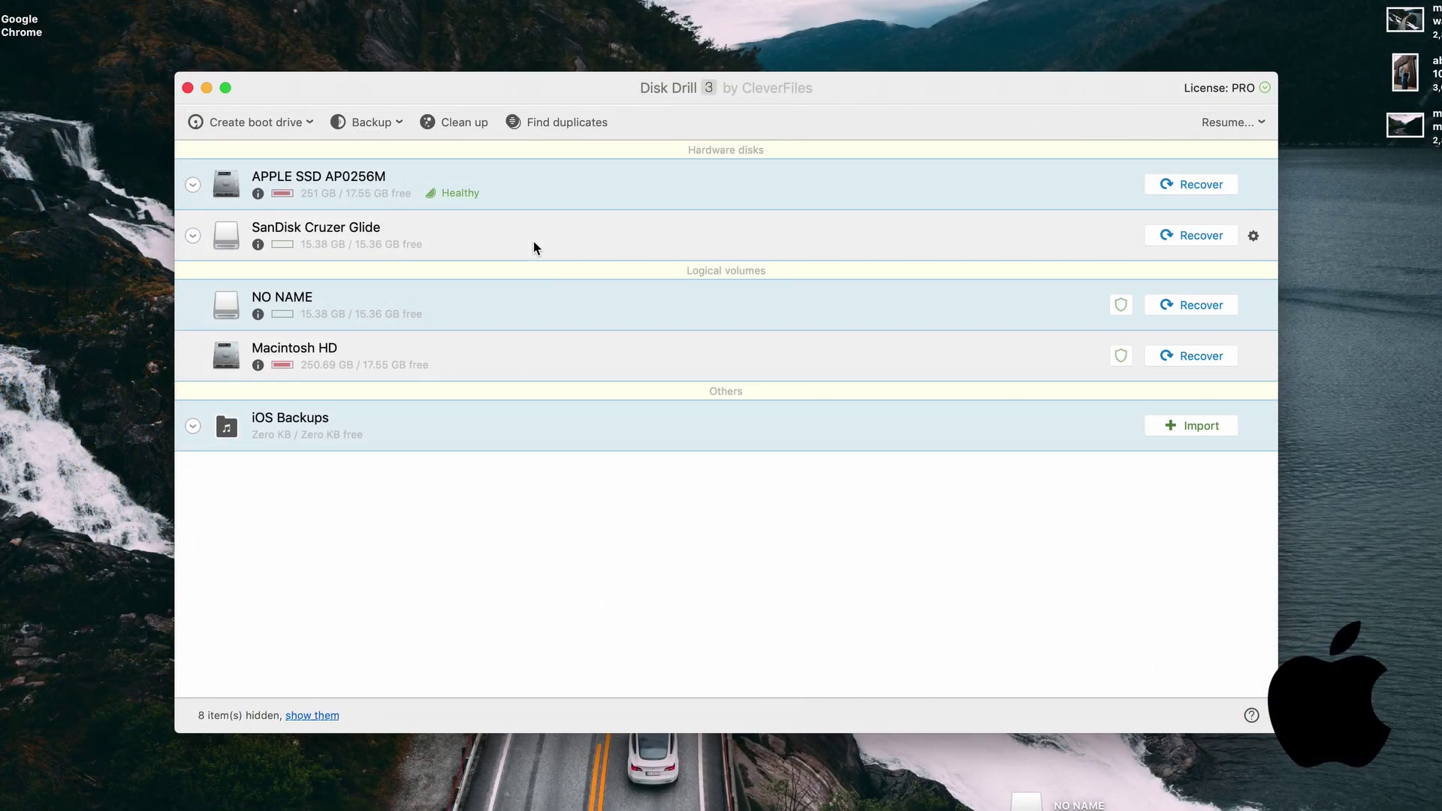
{"action": "left_click", "coordinate": [1201, 236]}
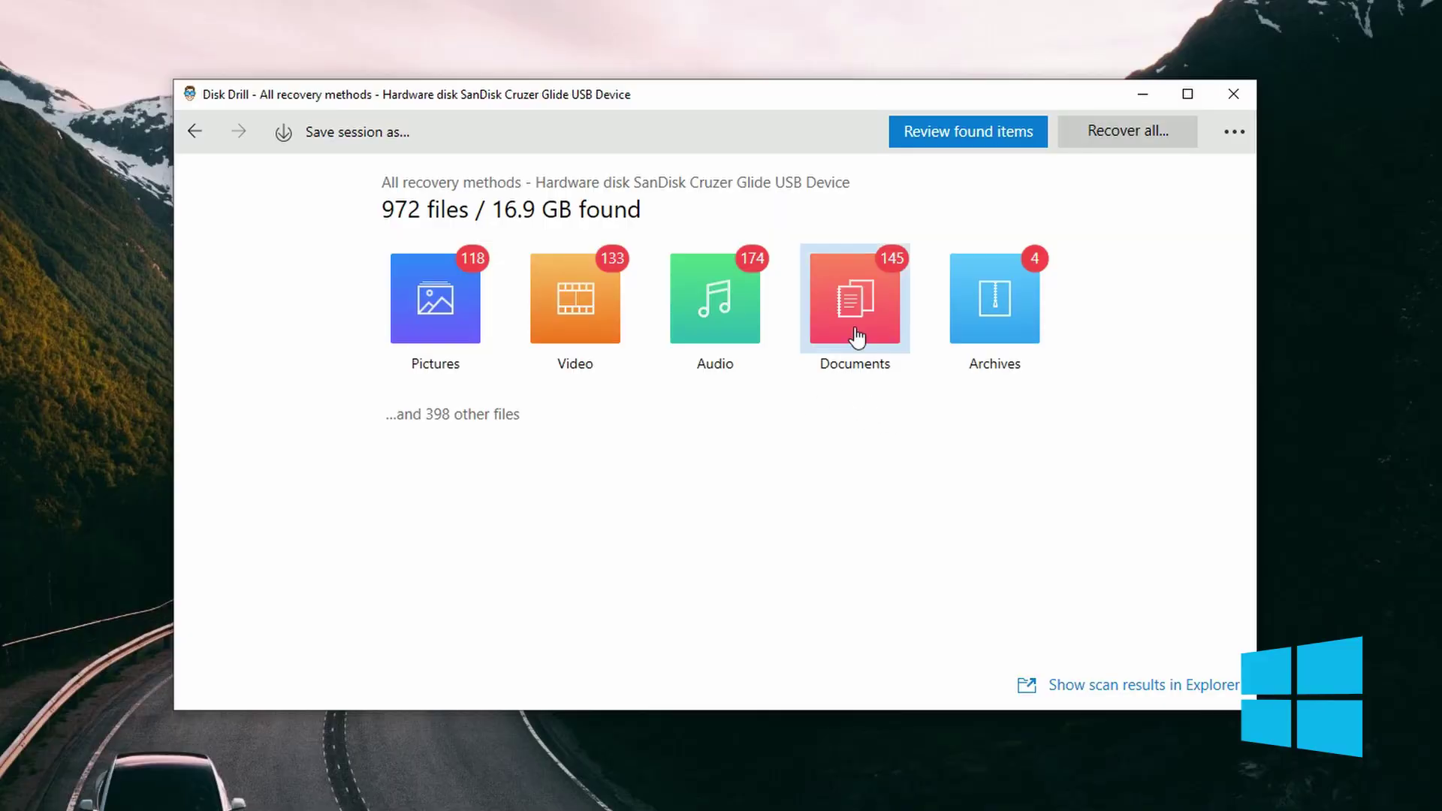
Open the found items and expand the Quick Scan deleted, Deep Scan reconstructed, labeled and FAT32 groups.
{"action": "left_click", "coordinate": [961, 136]}
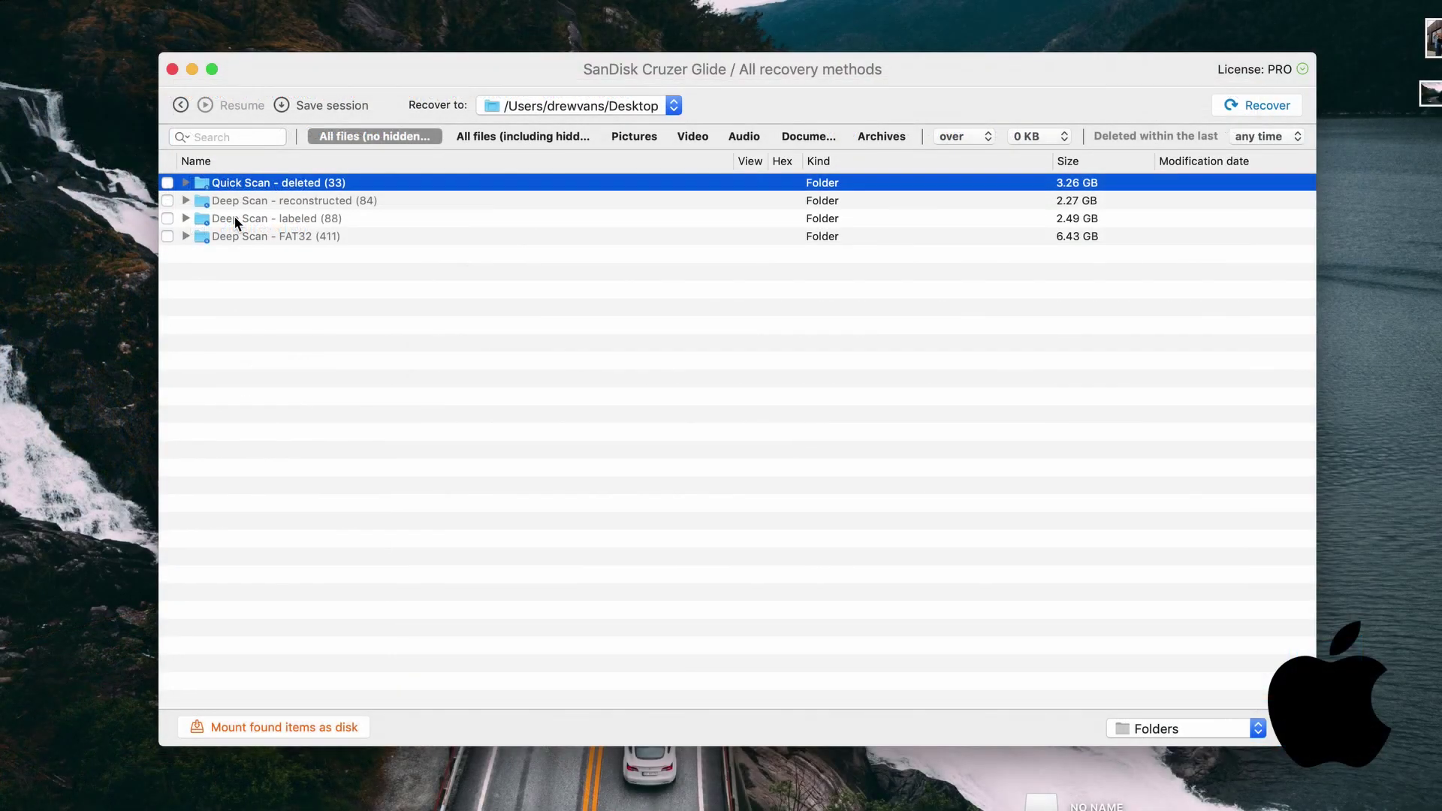
{"action": "left_click", "coordinate": [186, 182]}
{"action": "left_click", "coordinate": [186, 218]}
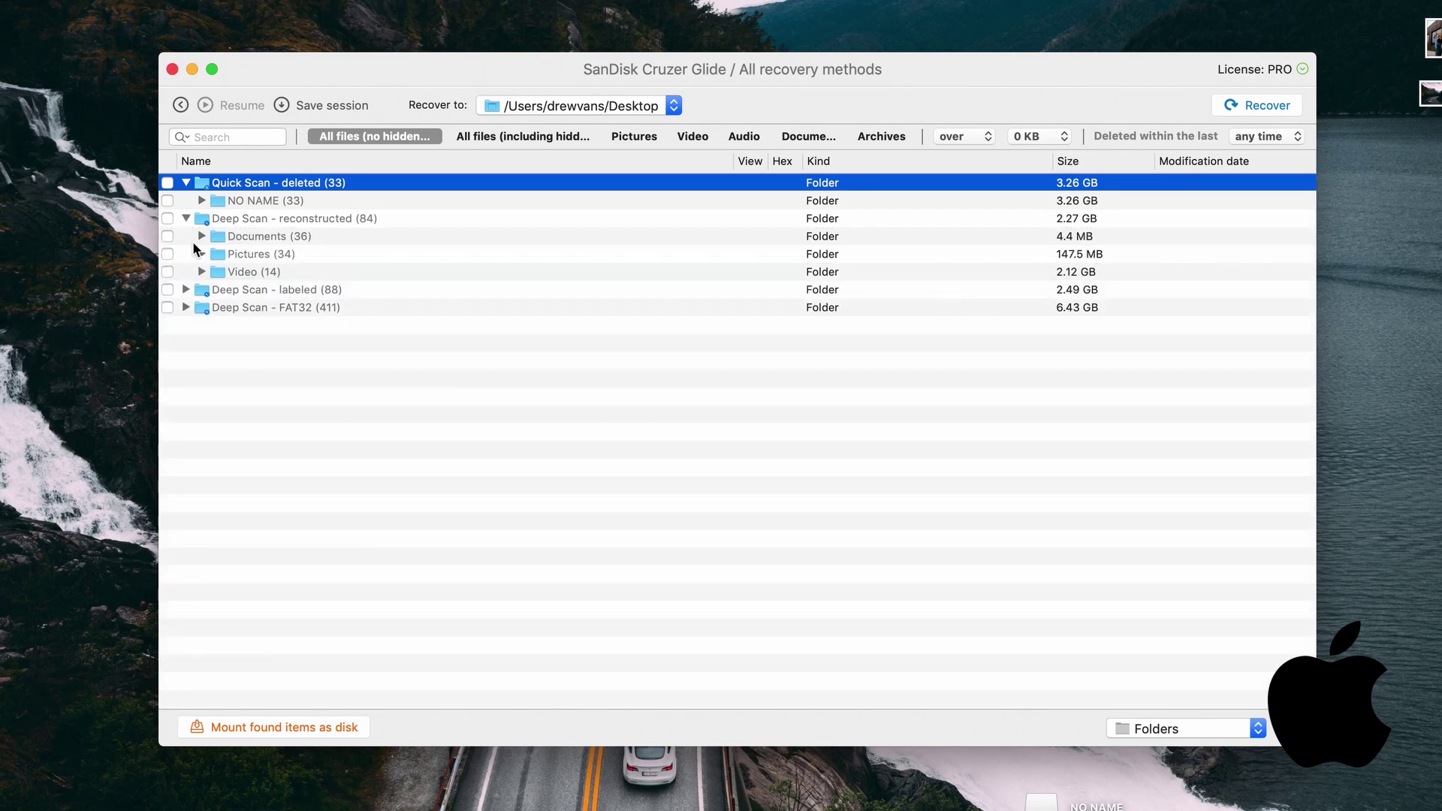
{"action": "left_click", "coordinate": [186, 290]}
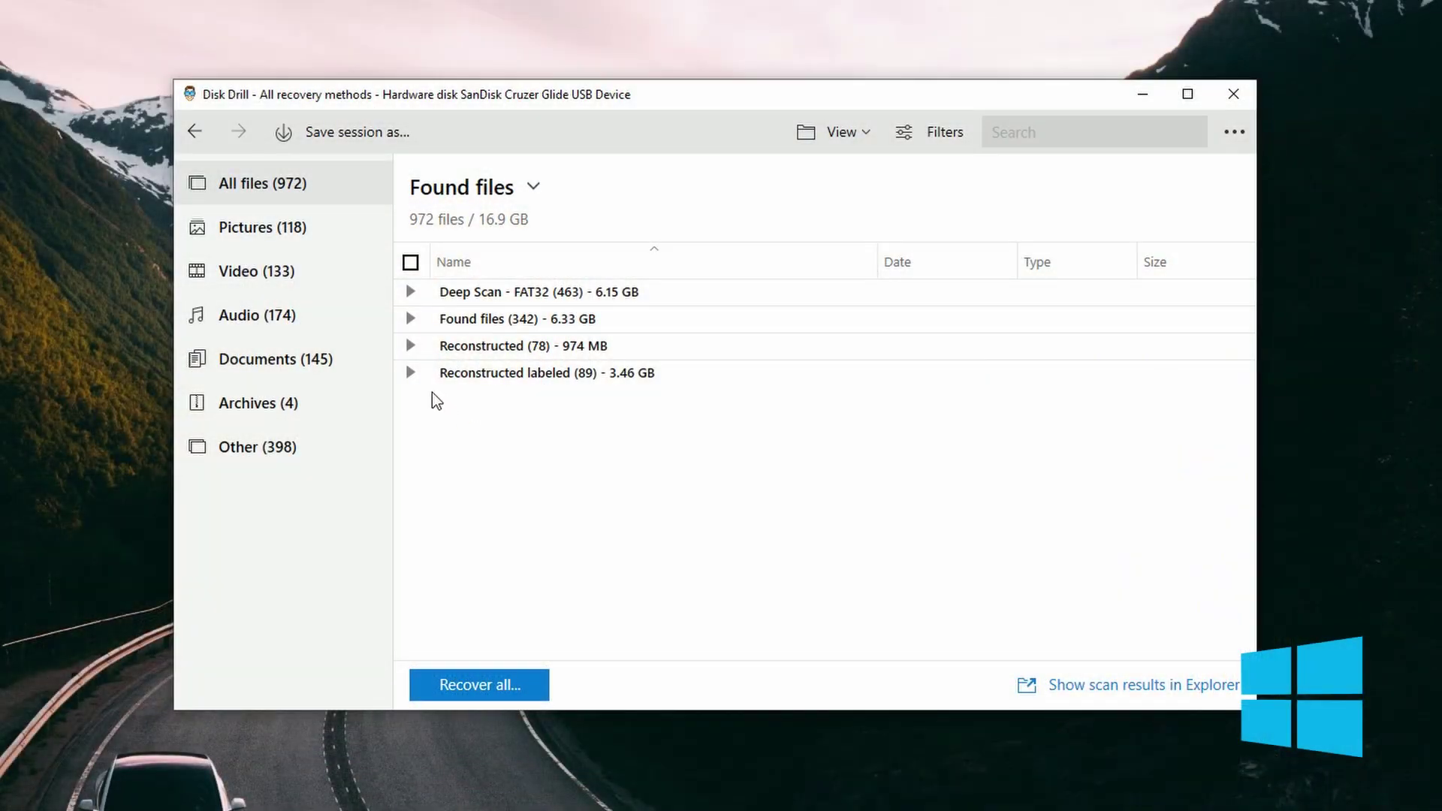
{"action": "left_click", "coordinate": [410, 292]}
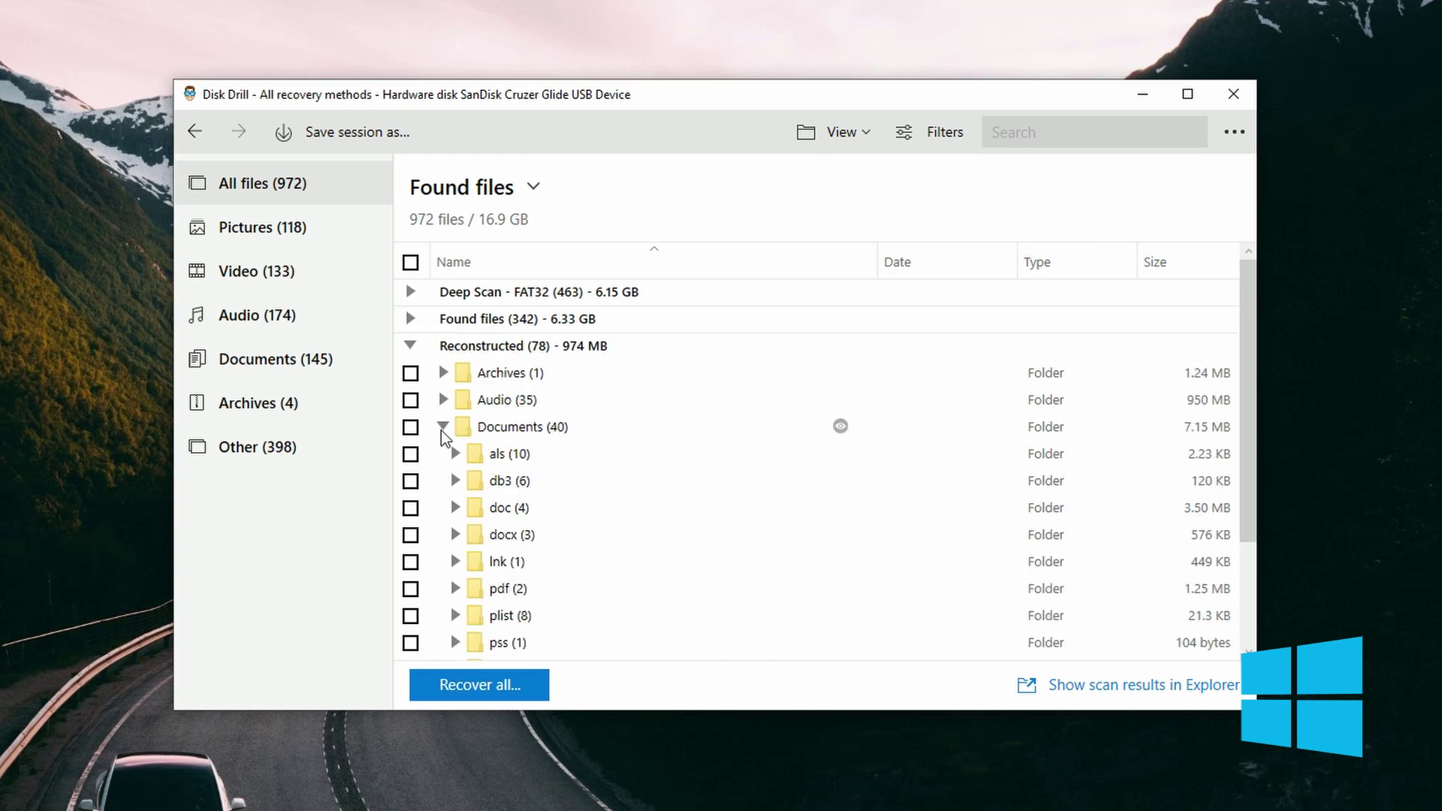
{"action": "left_click", "coordinate": [443, 426]}
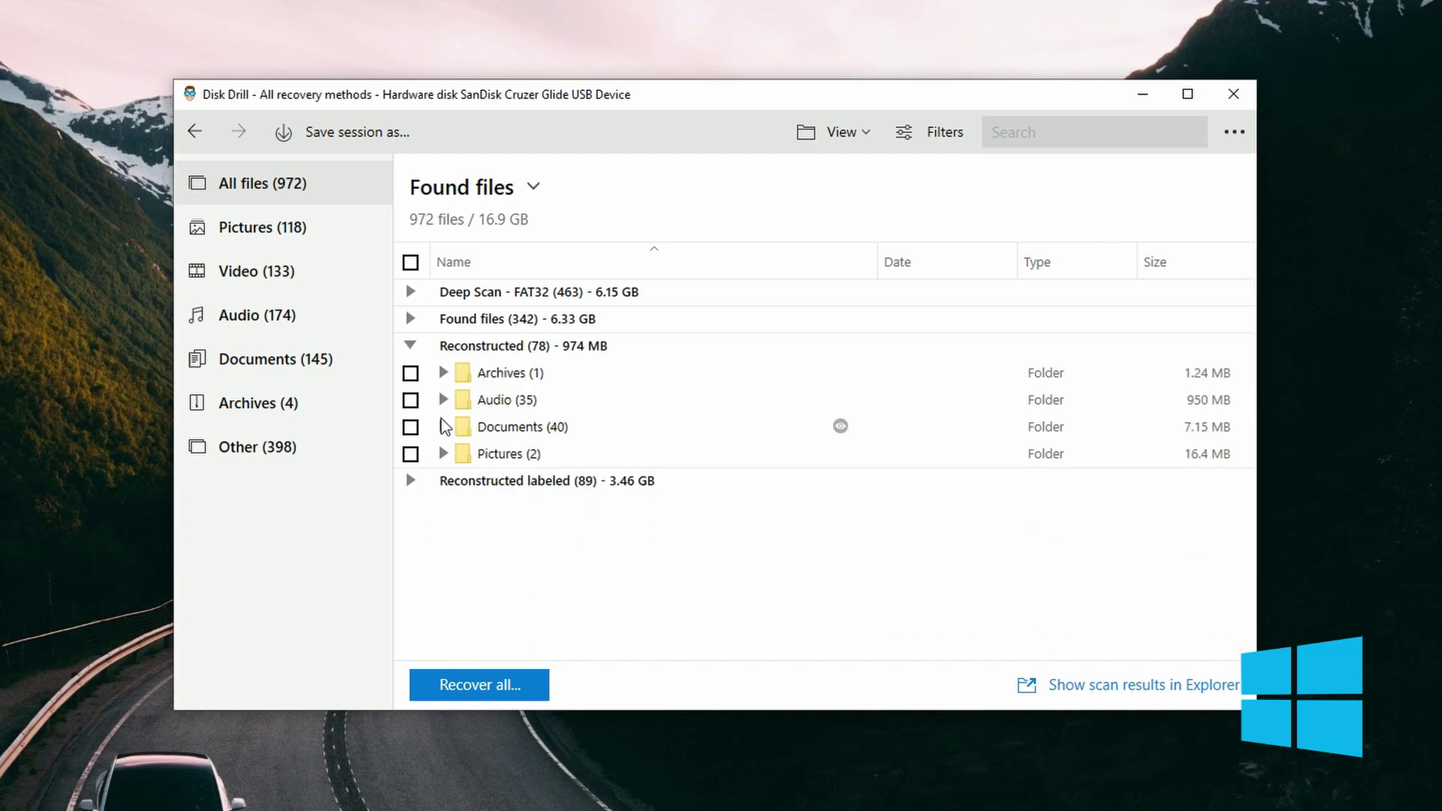
{"action": "left_click", "coordinate": [411, 346]}
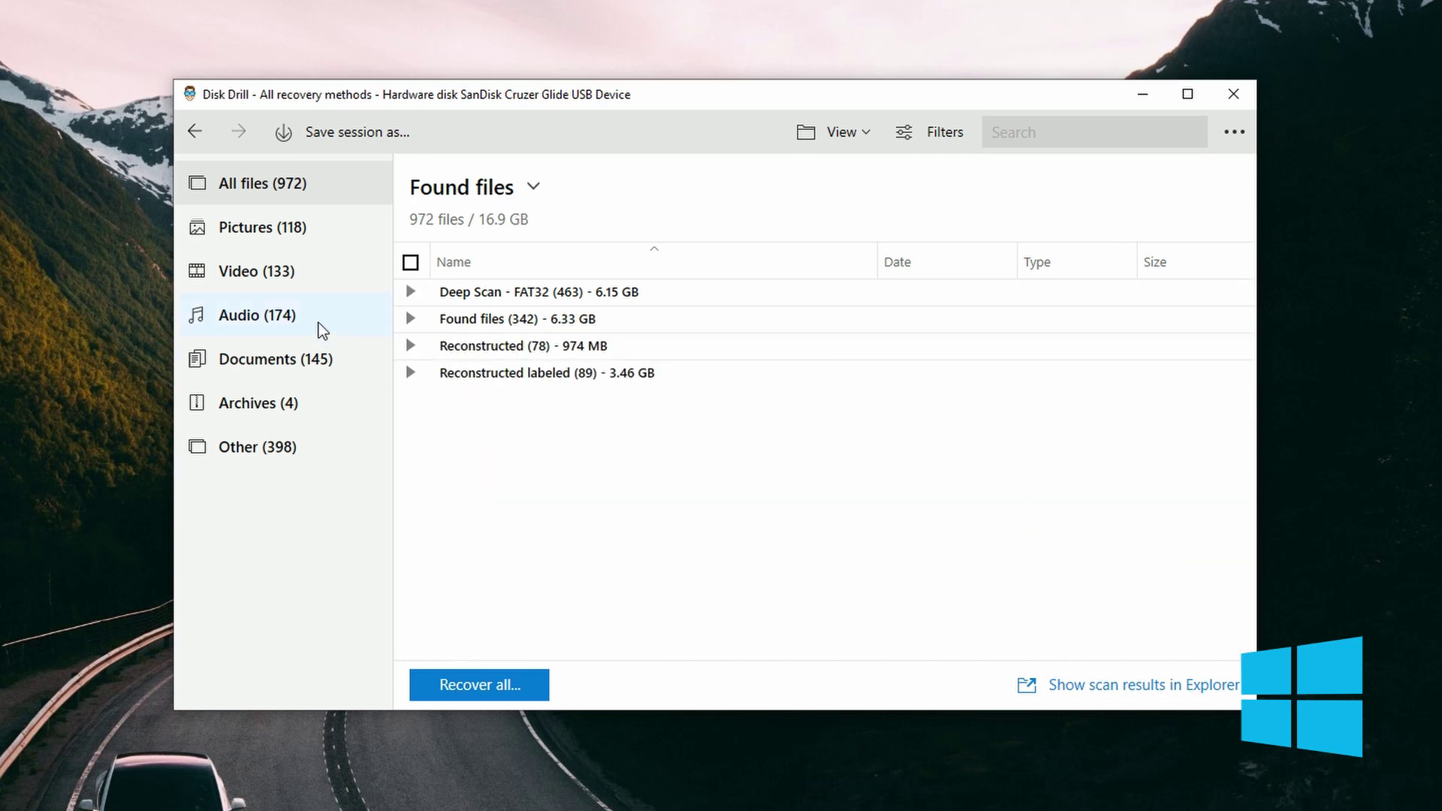
Filter to pictures and browse Deep Scan - FAT32 > Orphan > Lost186489, then the Reconstructed folders.
{"action": "left_click", "coordinate": [271, 229]}
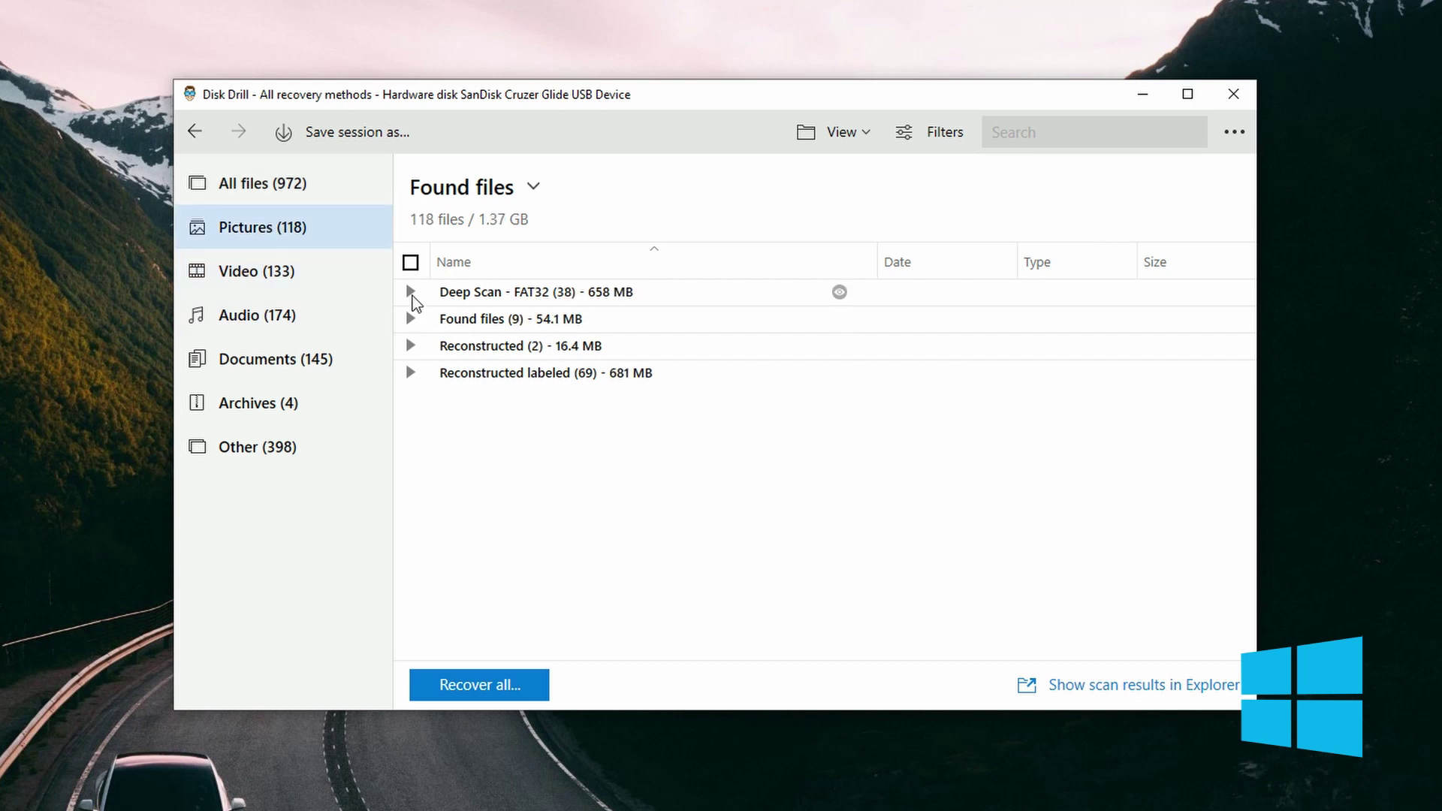
{"action": "left_click", "coordinate": [411, 293]}
{"action": "left_click", "coordinate": [442, 347]}
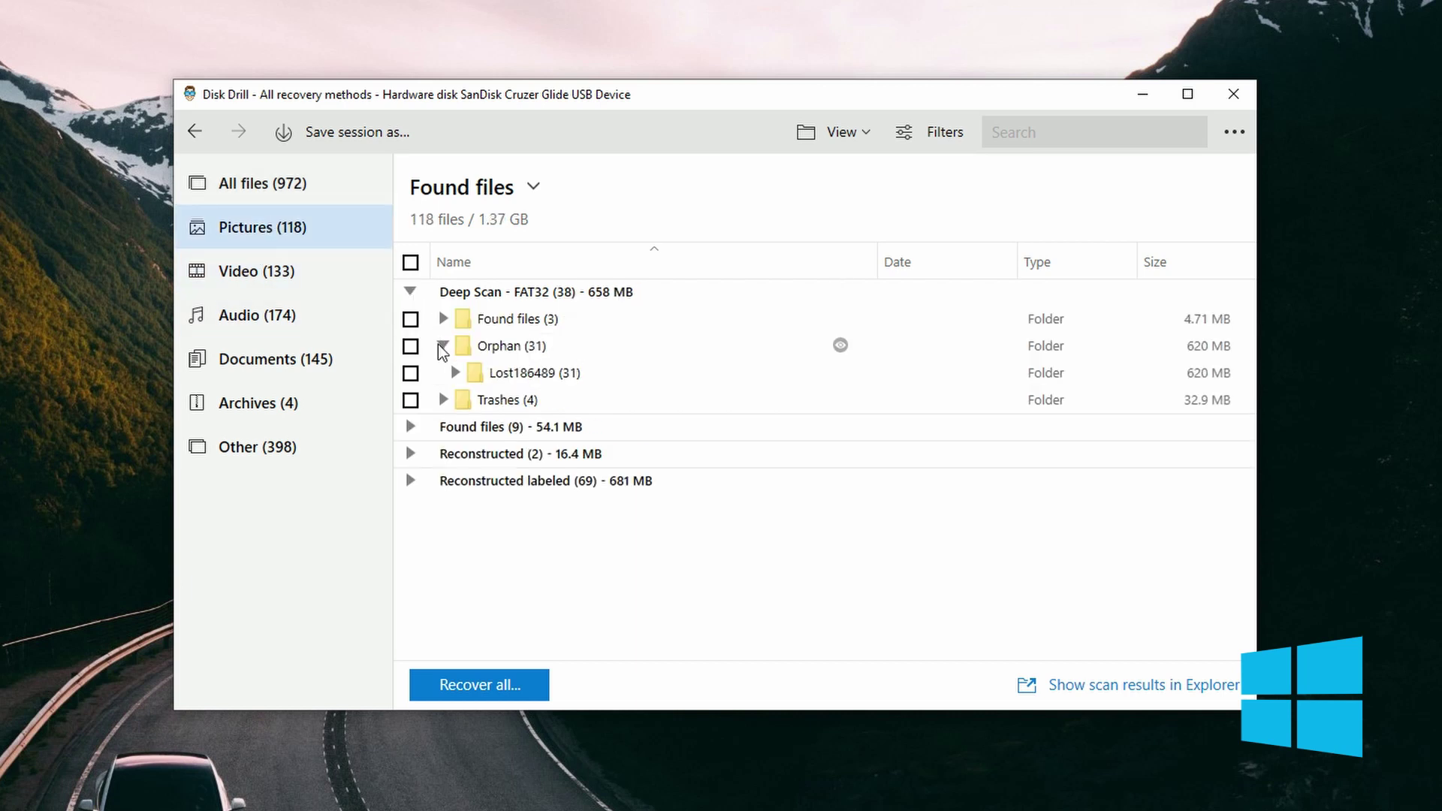
{"action": "left_click", "coordinate": [455, 373]}
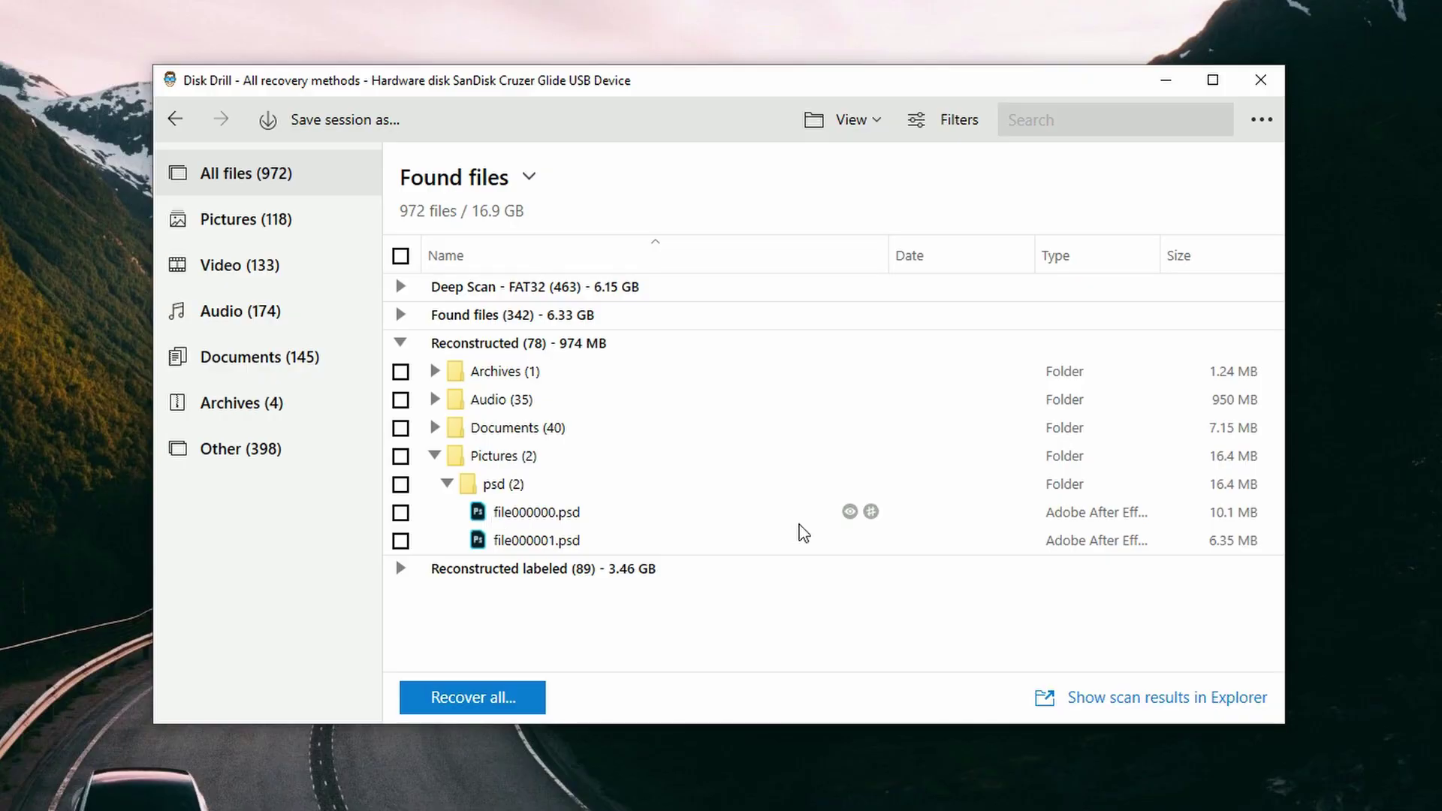
{"action": "left_click", "coordinate": [434, 455]}
{"action": "left_click", "coordinate": [434, 428]}
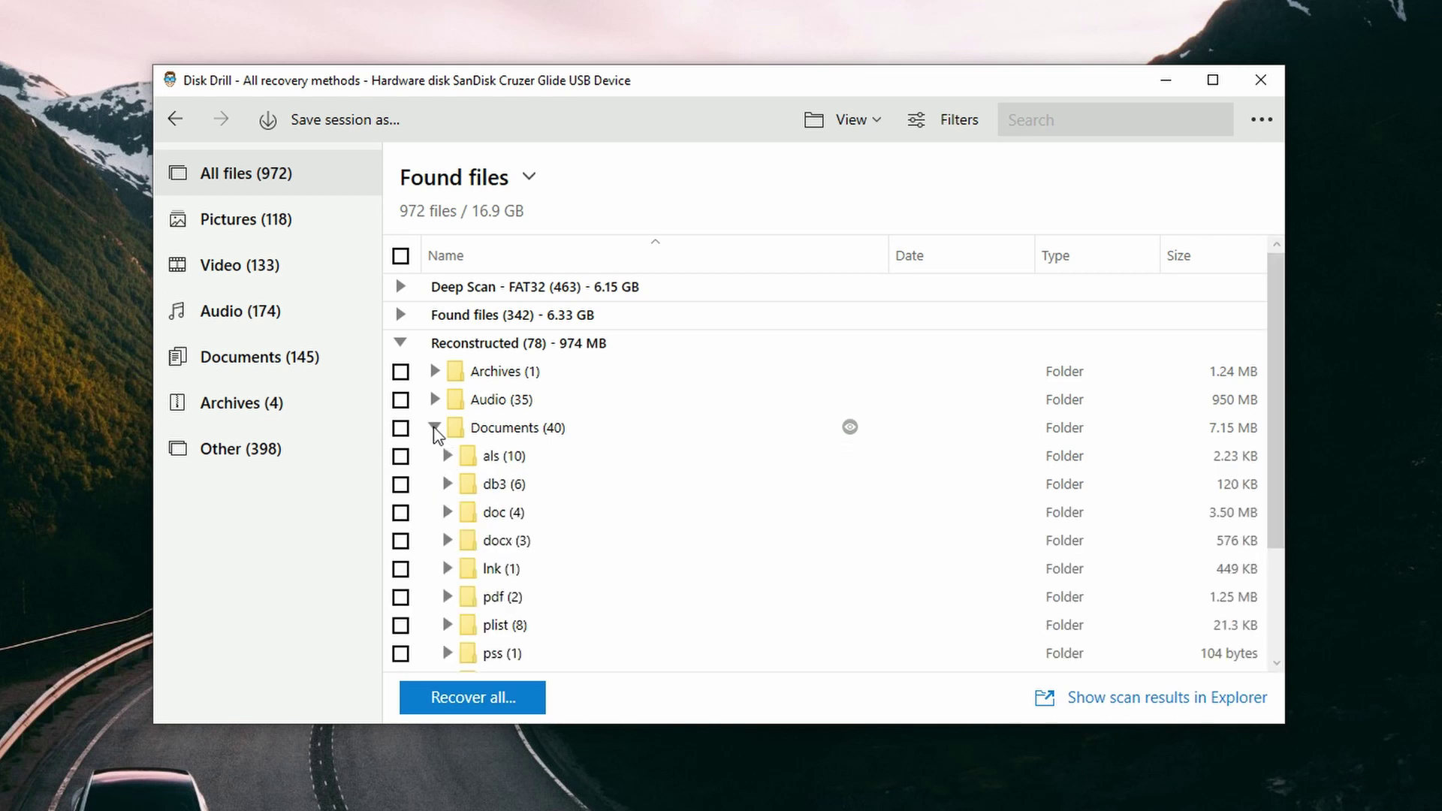
{"action": "left_click", "coordinate": [434, 428]}
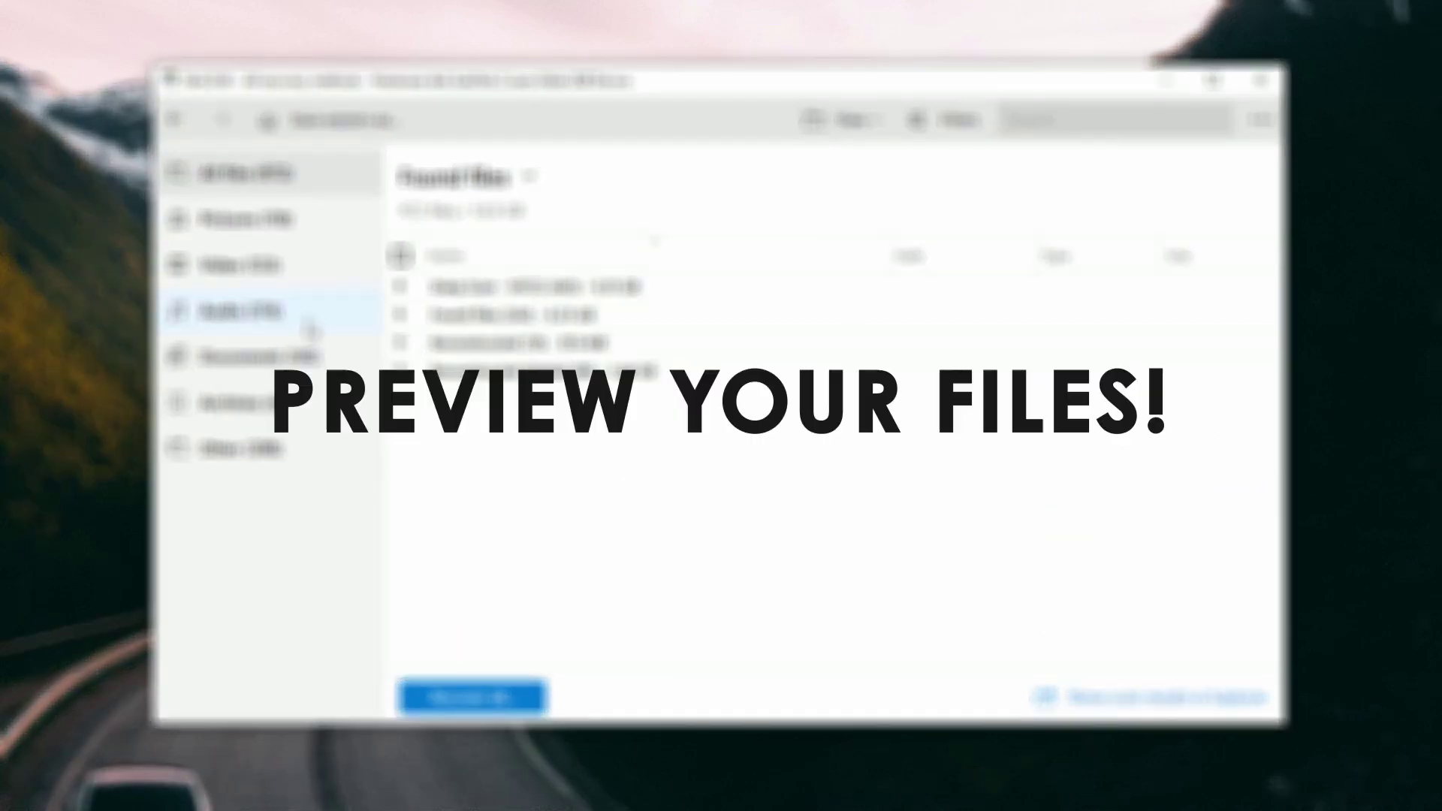
In Pictures, open FAT32 > Orphan > Lost186489 > Lost480213 and select and preview the F770EXR.RAF photo.
{"action": "left_click", "coordinate": [244, 218]}
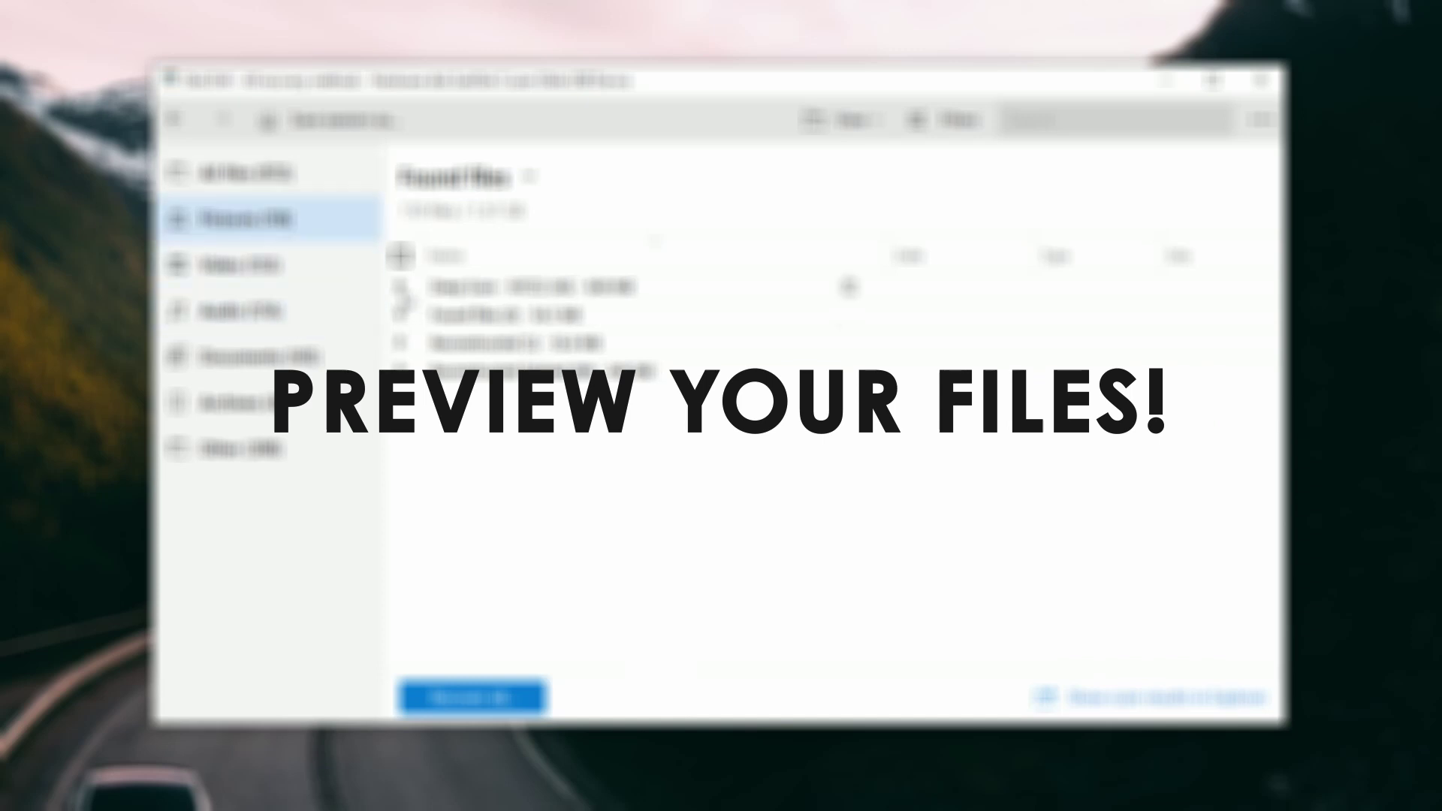
{"action": "left_click", "coordinate": [403, 312]}
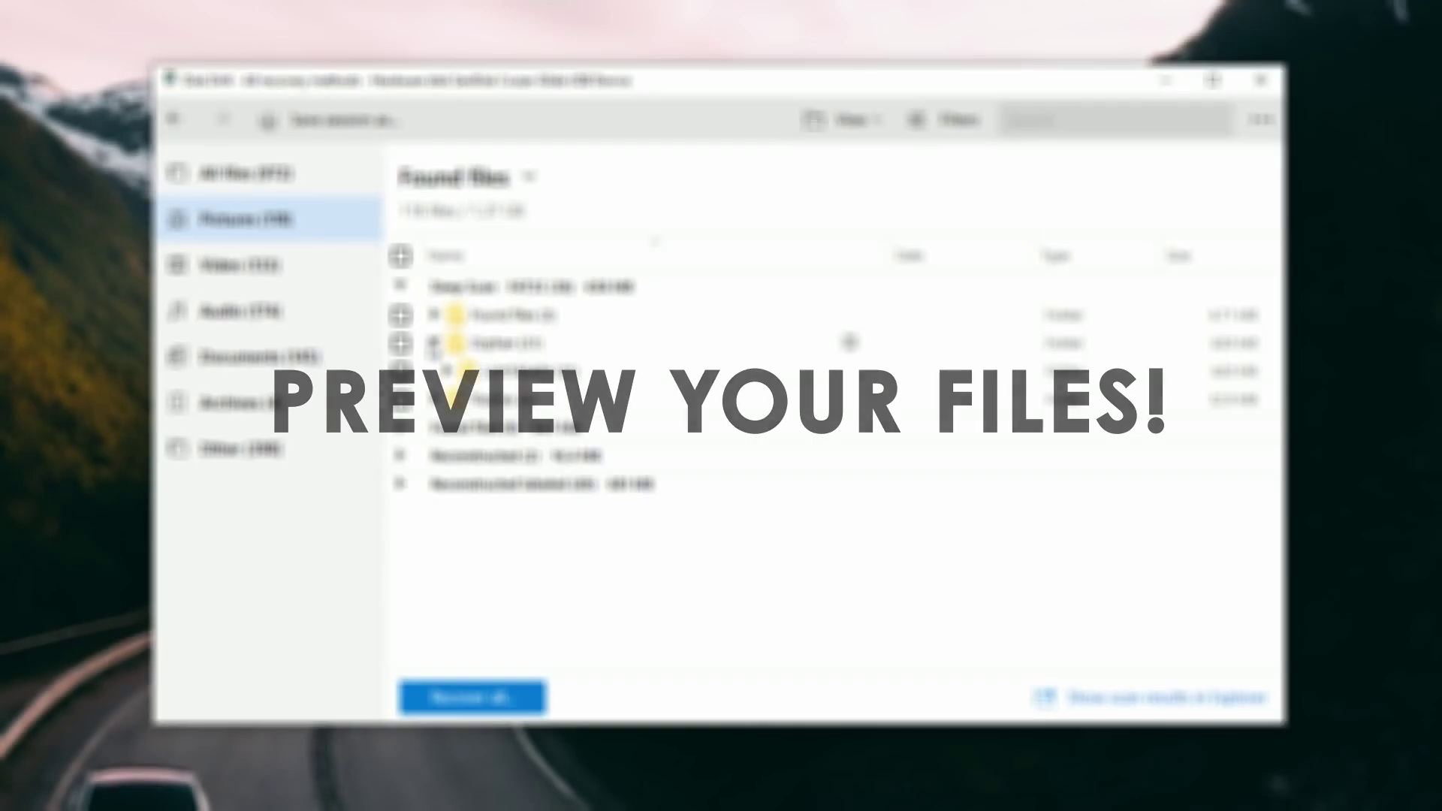
{"action": "left_click", "coordinate": [448, 371]}
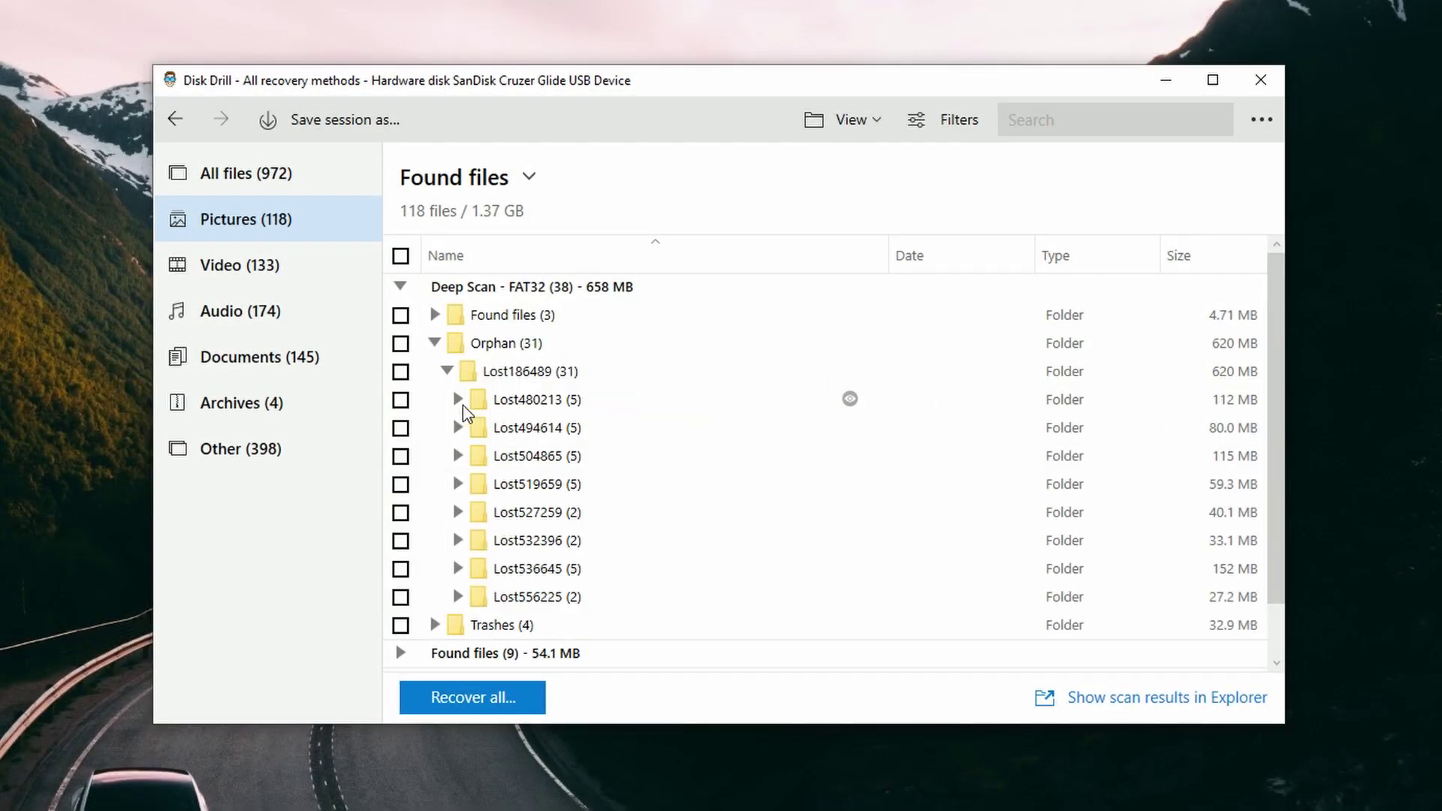
{"action": "left_click", "coordinate": [458, 399]}
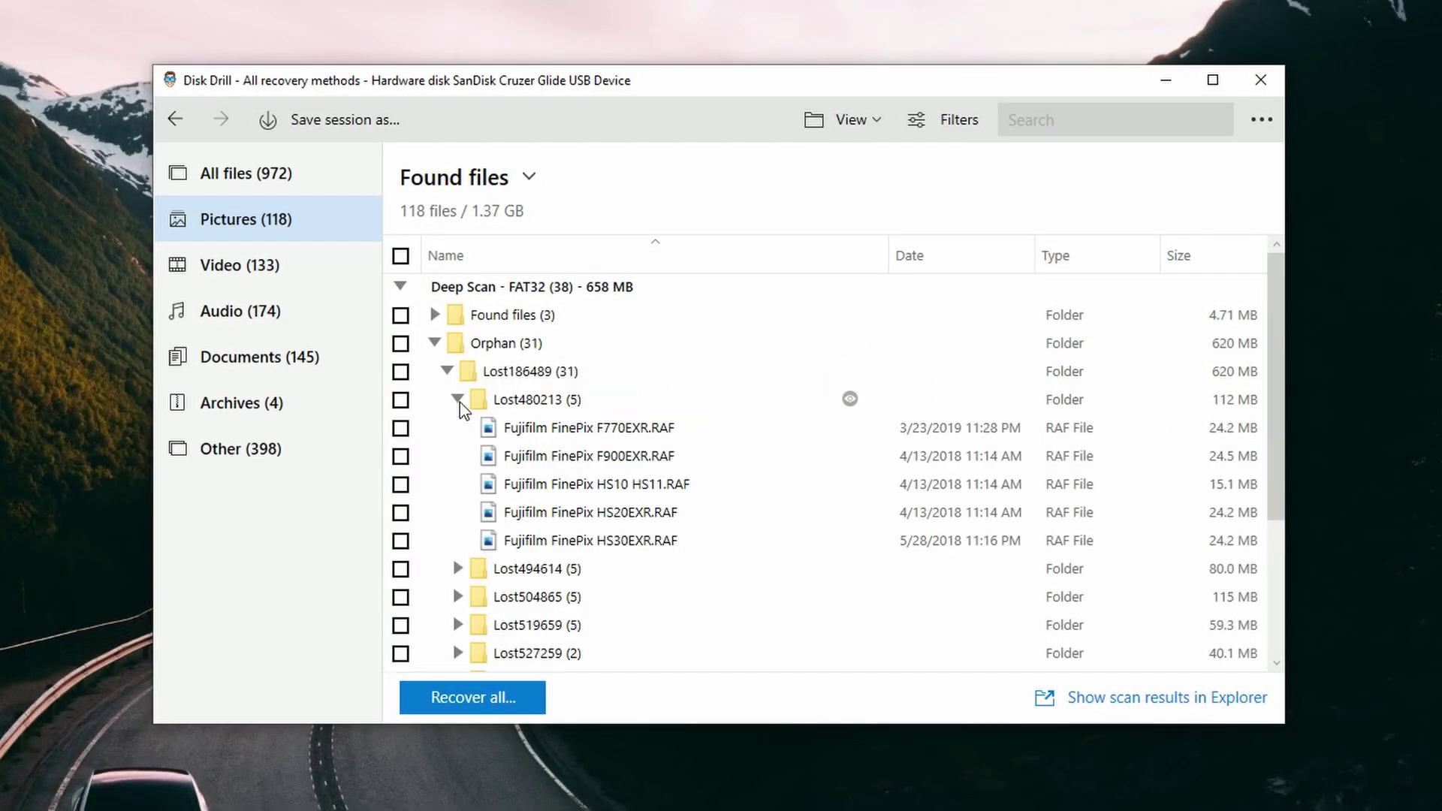
{"action": "left_click", "coordinate": [584, 434]}
{"action": "left_click", "coordinate": [850, 428]}
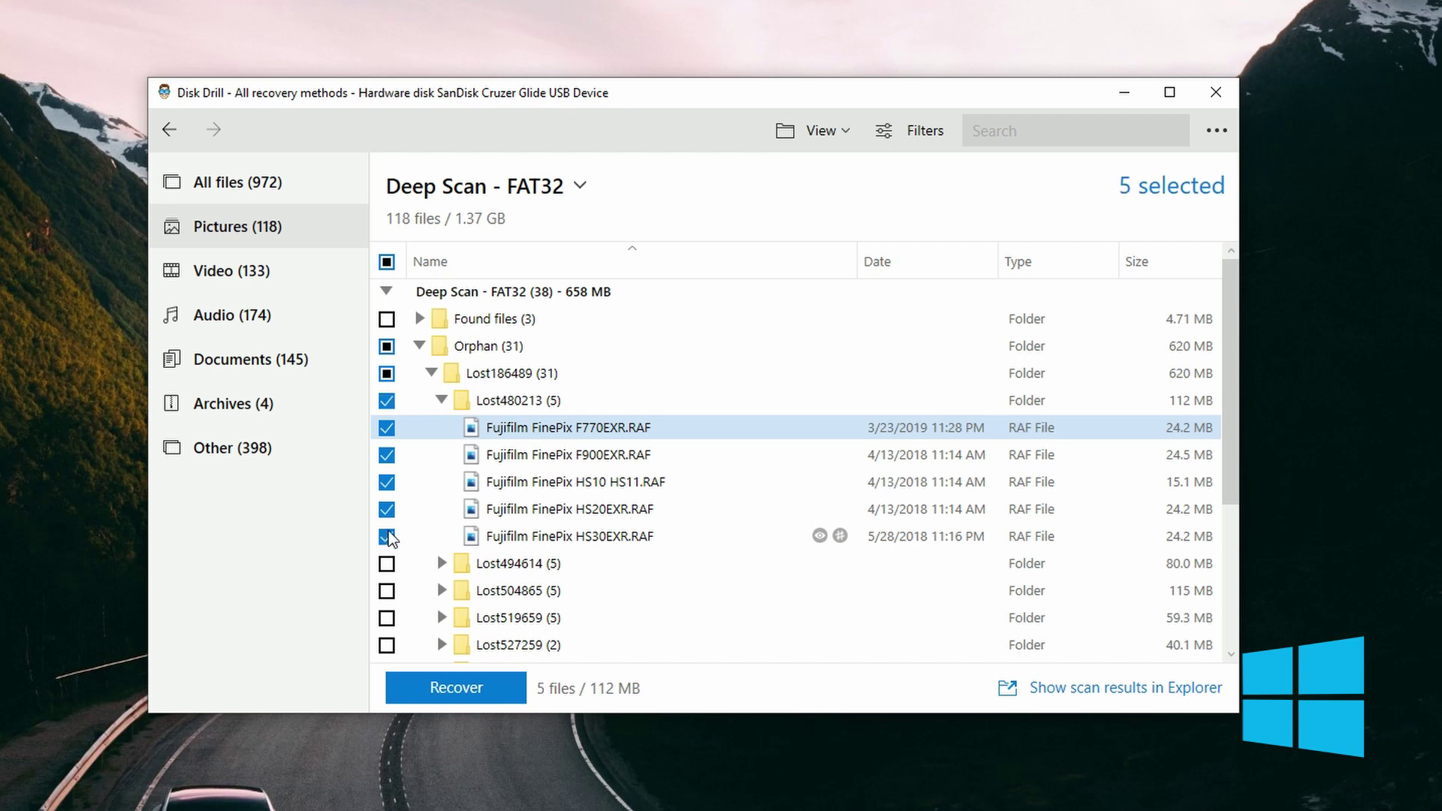
Recover the five selected RAF photos, keeping the Desktop as the destination.
{"action": "left_click", "coordinate": [450, 691]}
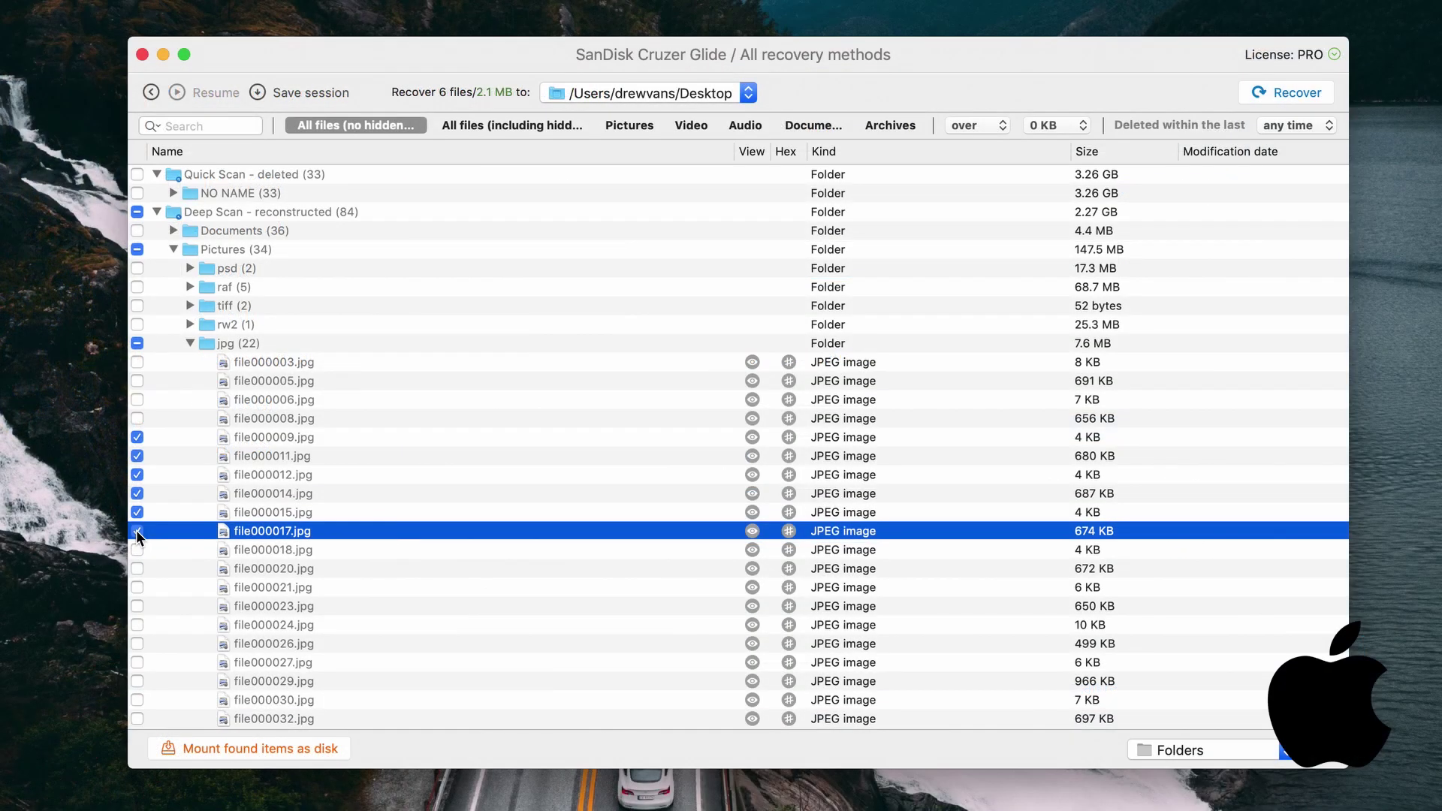
{"action": "left_click", "coordinate": [738, 94]}
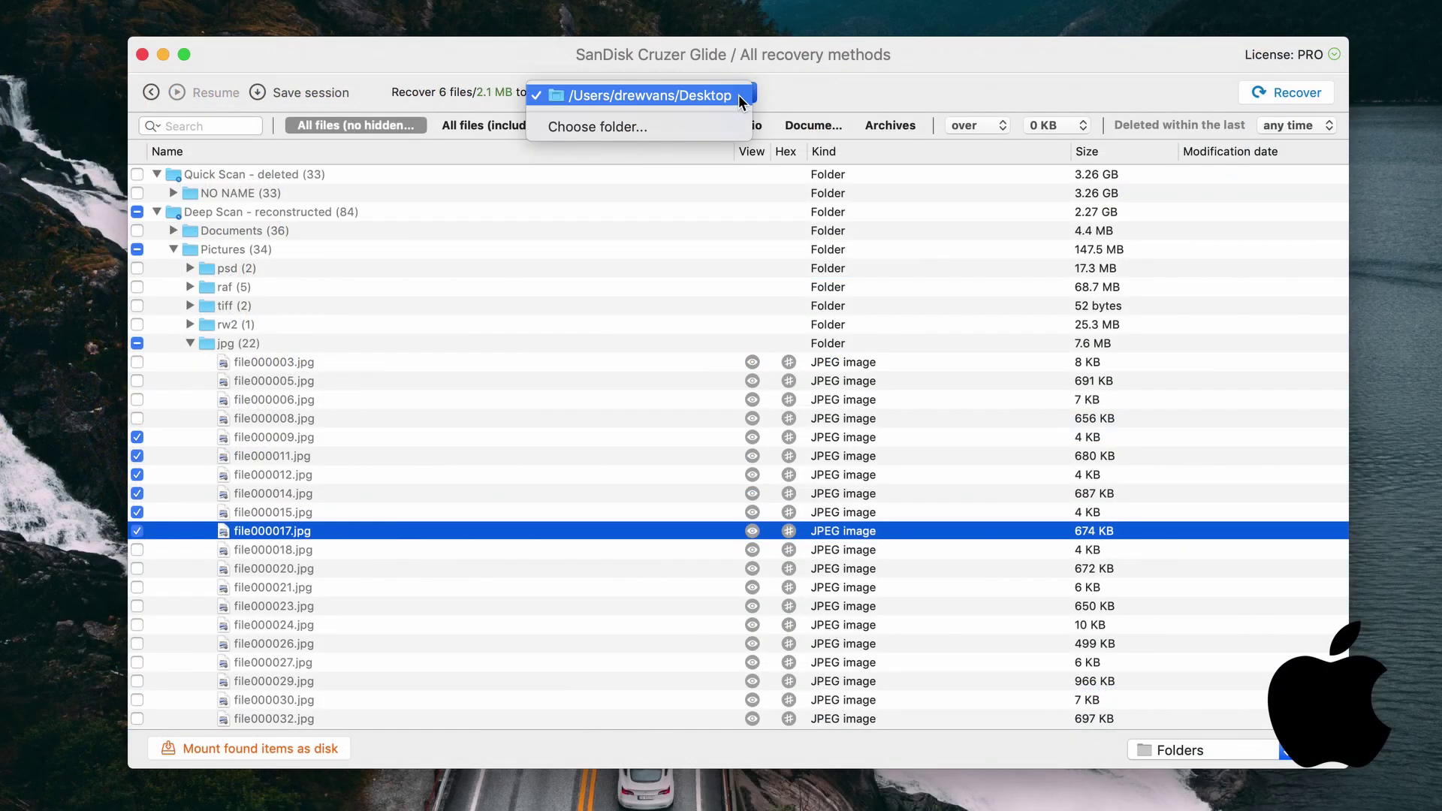
{"action": "left_click", "coordinate": [737, 95]}
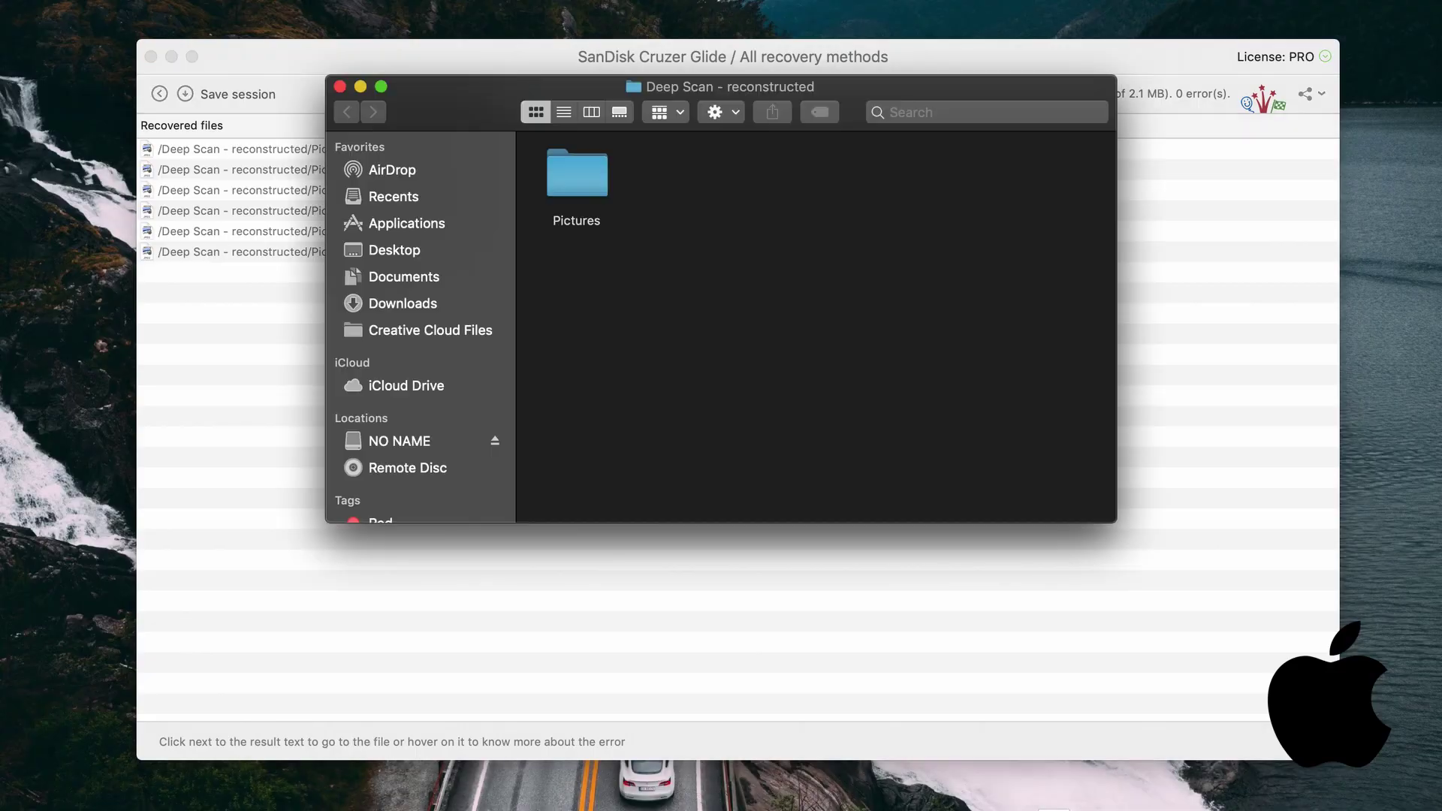
Open the recovered Pictures > jpg folder and preview file000011.jpg full-size.
{"action": "double_click", "coordinate": [580, 180]}
{"action": "double_click", "coordinate": [583, 184]}
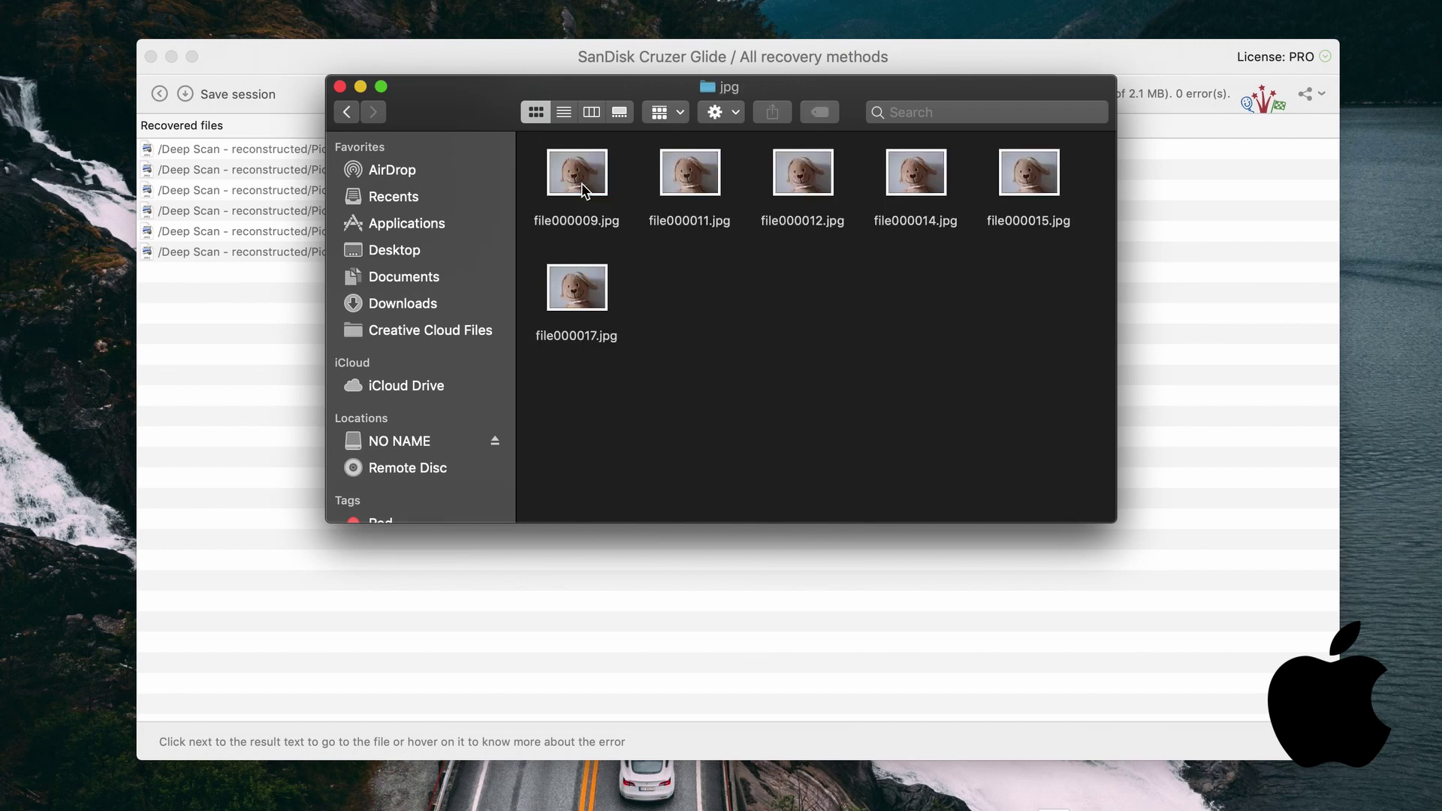
{"action": "left_click", "coordinate": [697, 191]}
{"action": "key", "text": "space"}
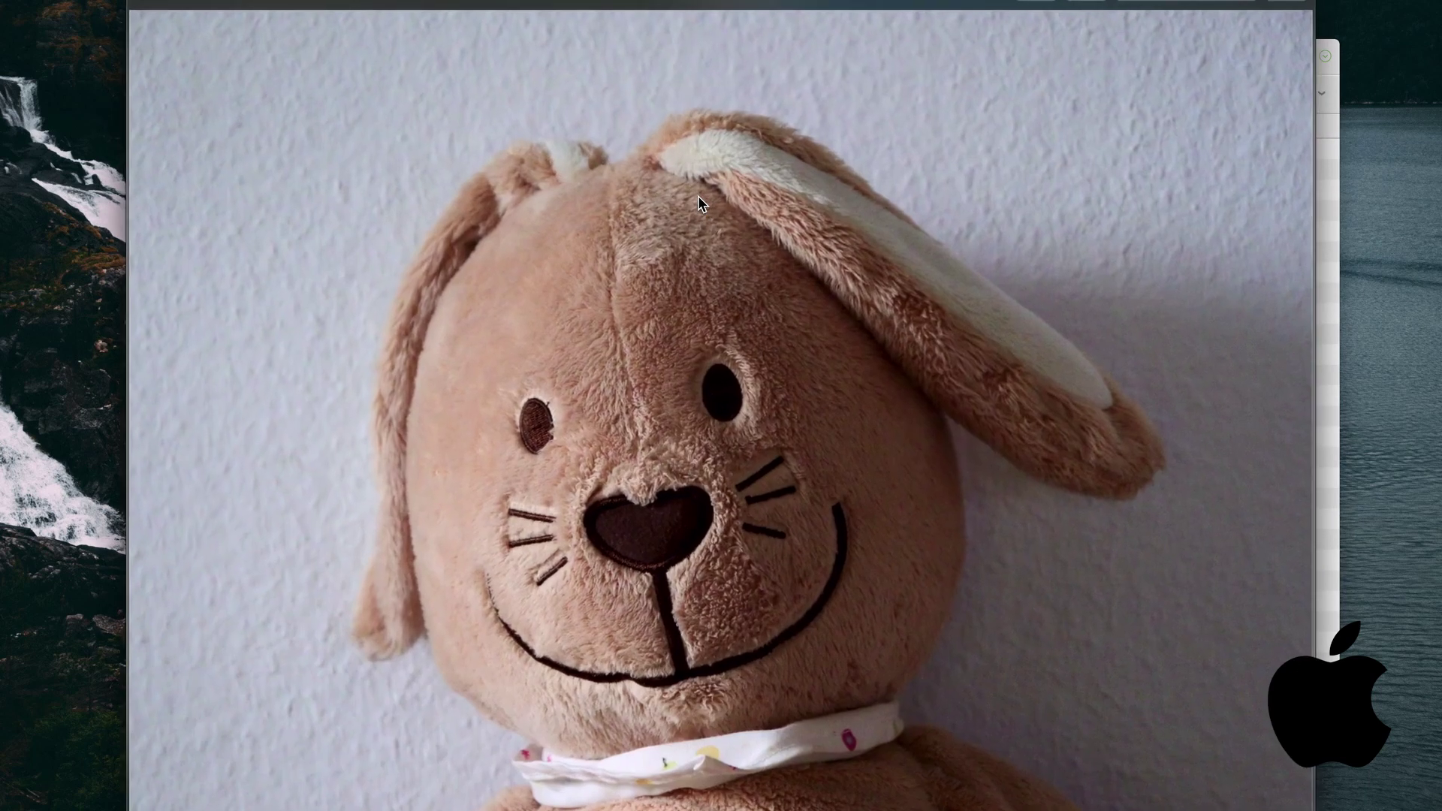